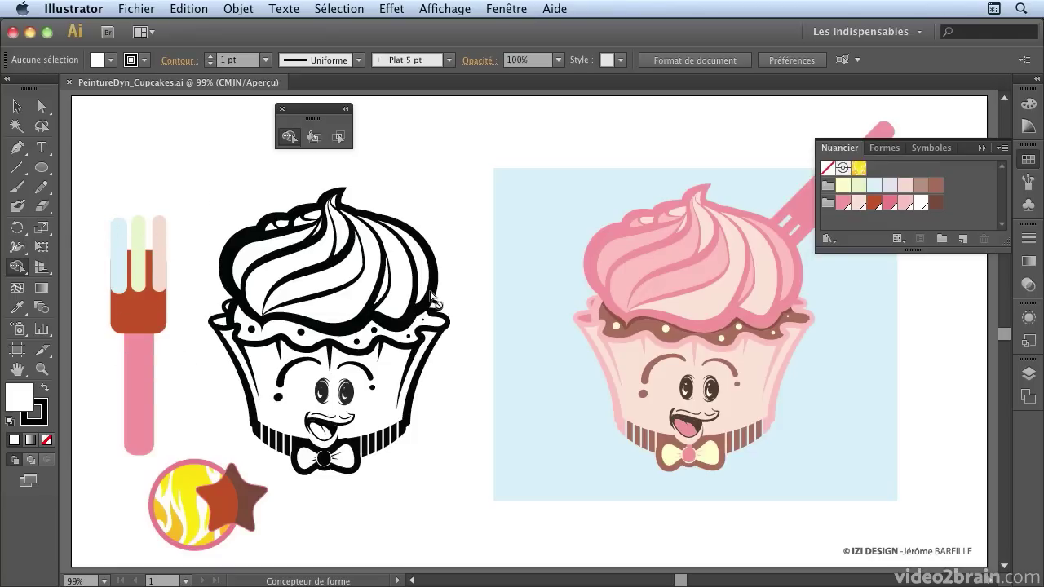
# Step: Collapse the Nuancier swatches panel into the dock so the pink spoon artwork is unobstructed
pyautogui.click(982, 148)
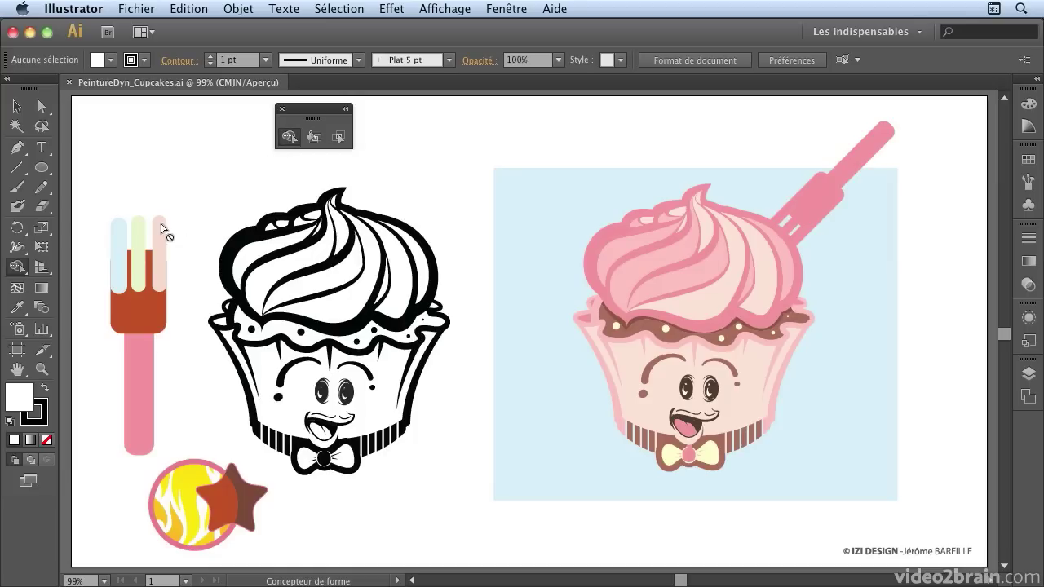
pyautogui.press('super+space')
# Step: Zoom to 200% on the fork and marquee-select all its shapes
pyautogui.moveTo(102, 209); pyautogui.dragTo(215, 429)
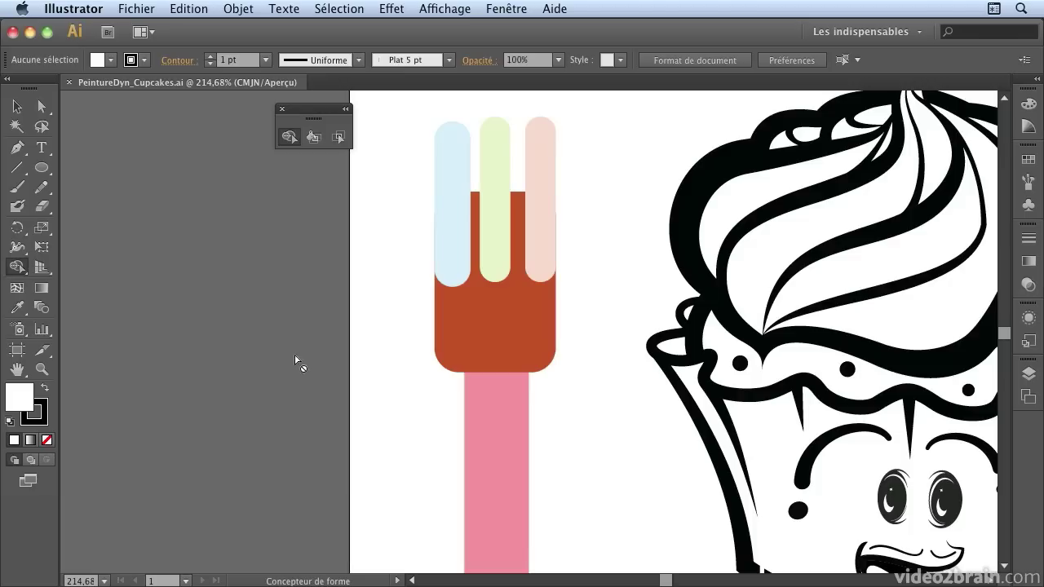
pyautogui.hotkey('ctrl', '-')
pyautogui.moveTo(465, 326)
pyautogui.mouseDown()
pyautogui.moveTo(301, 220)
pyautogui.moveTo(293, 253)
pyautogui.mouseUp()
pyautogui.moveTo(370, 155); pyautogui.dragTo(527, 458)
# Step: Trial-merge the three tines and the arch into the fork body with Shape Builder, then undo
pyautogui.hotkey('shift', 'm')
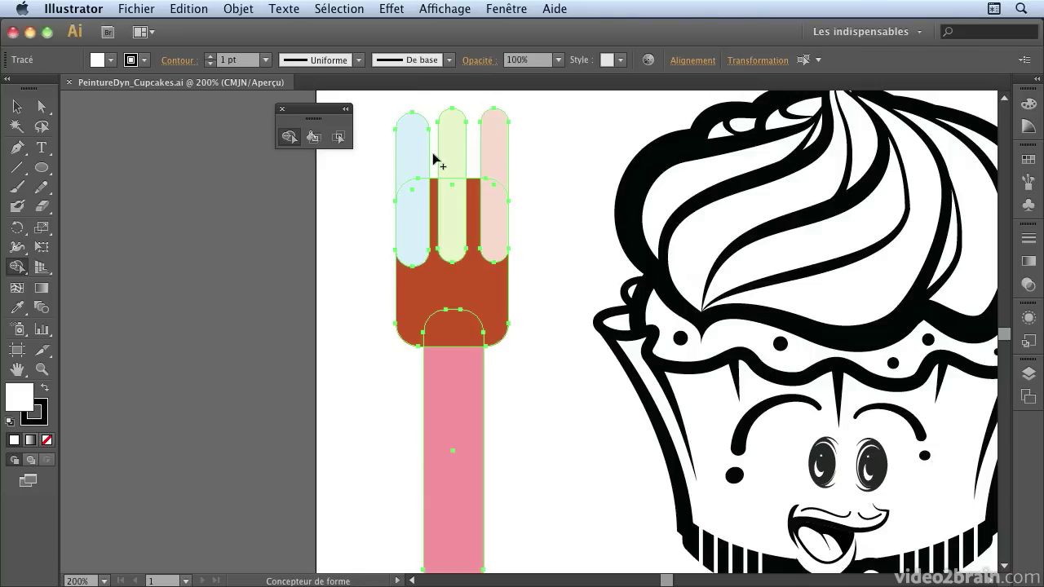
pyautogui.moveTo(416, 170); pyautogui.dragTo(426, 281)
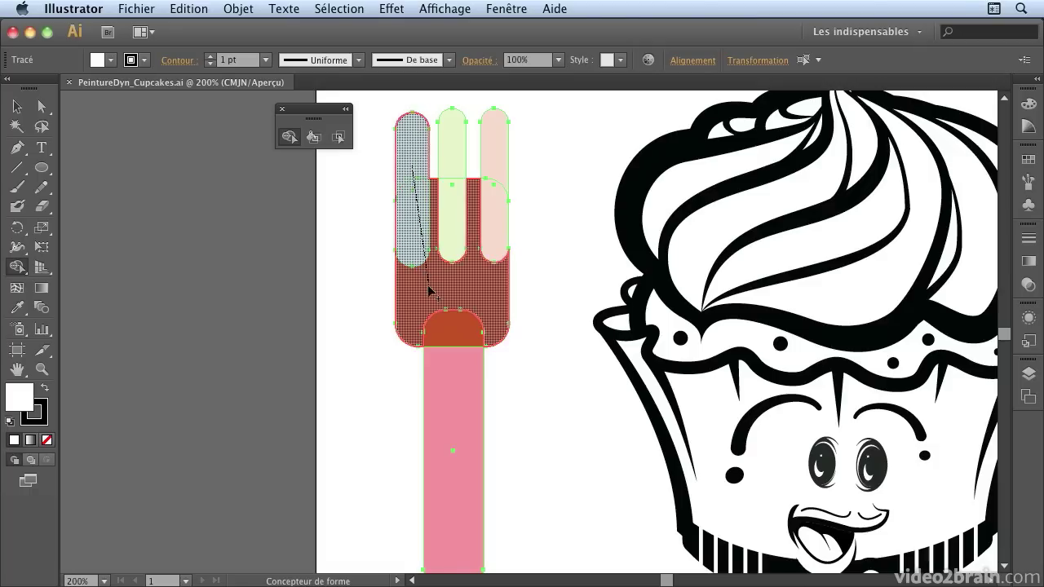
pyautogui.moveTo(428, 289); pyautogui.dragTo(441, 330)
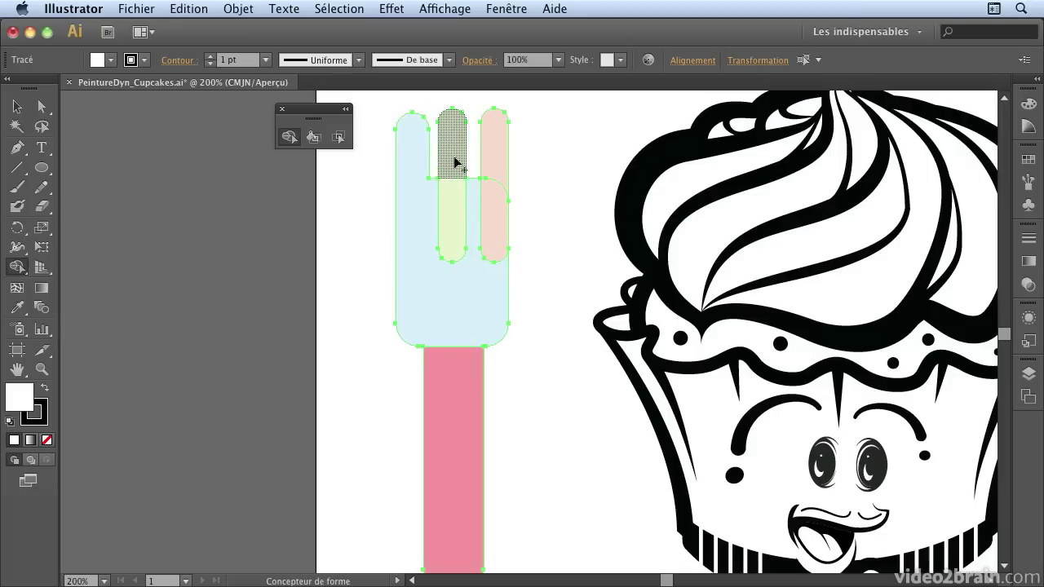
pyautogui.moveTo(494, 152)
pyautogui.mouseDown()
pyautogui.moveTo(494, 249)
pyautogui.moveTo(464, 291)
pyautogui.moveTo(451, 187)
pyautogui.mouseUp()
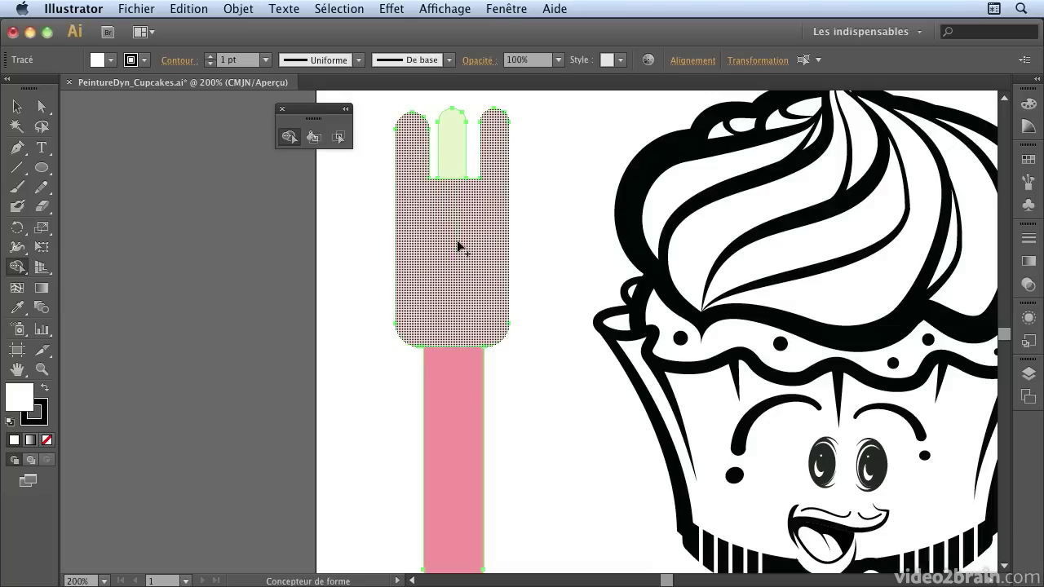
pyautogui.moveTo(450, 137); pyautogui.dragTo(453, 228)
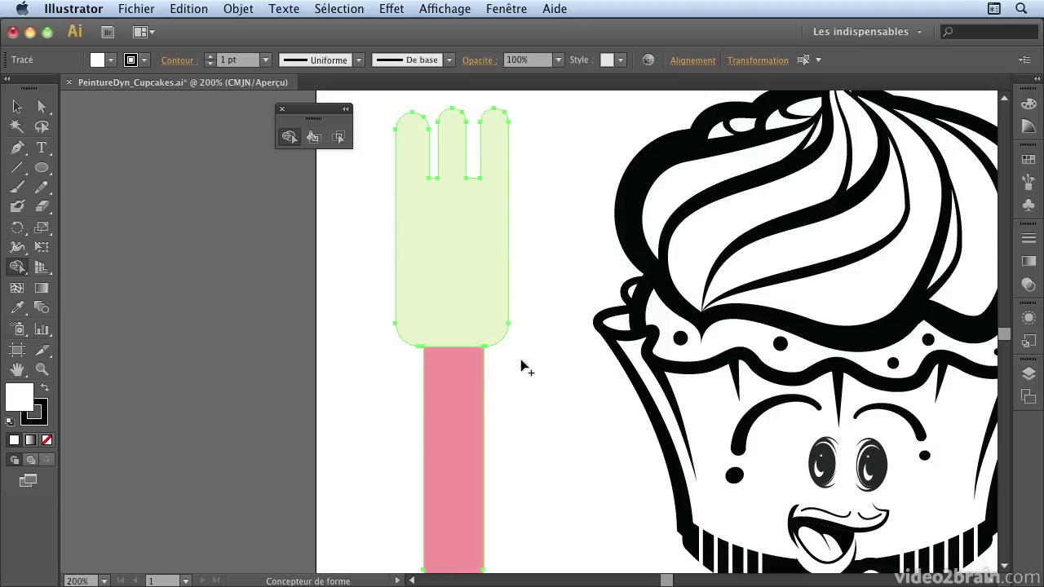
pyautogui.hotkey('ctrl', 'z')
pyautogui.hotkey('ctrl', 'z')
pyautogui.hotkey('ctrl', 'z')
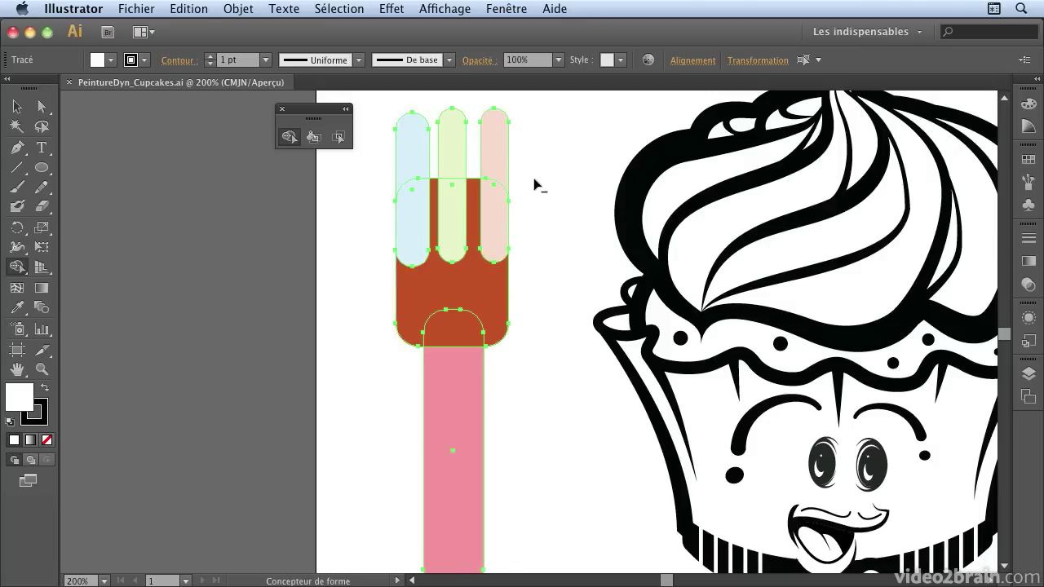
# Step: Delete the right tine's top and the arch piece, and show the transparency grid
pyautogui.keyDown('alt'); pyautogui.click(481, 163); pyautogui.keyUp('alt')
pyautogui.keyDown('alt'); pyautogui.click(457, 322); pyautogui.keyUp('alt')
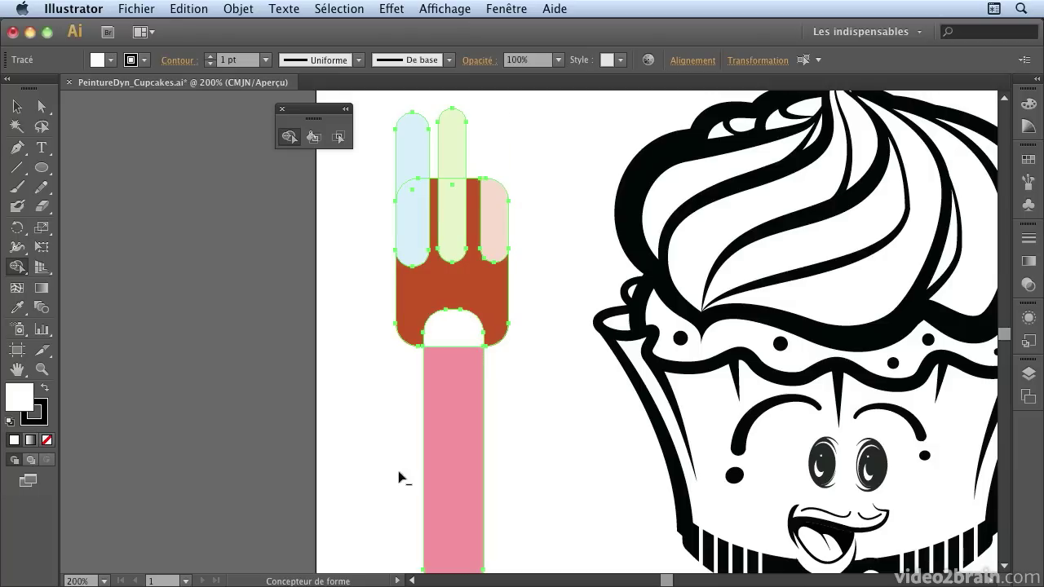
pyautogui.hotkey('ctrl', 'shift', 'd')
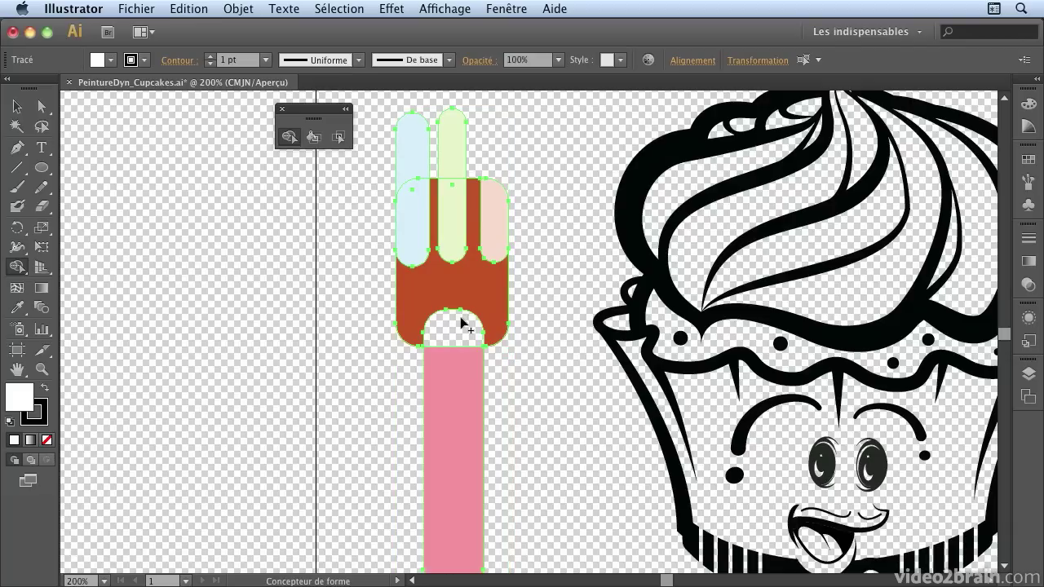
# Step: Trial-cut the tine overlaps and merge the body with the handle, then undo to separate pieces
pyautogui.keyDown('alt'); pyautogui.click(490, 244); pyautogui.keyUp('alt')
pyautogui.keyDown('alt'); pyautogui.click(446, 249); pyautogui.keyUp('alt')
pyautogui.keyDown('alt'); pyautogui.click(416, 244); pyautogui.keyUp('alt')
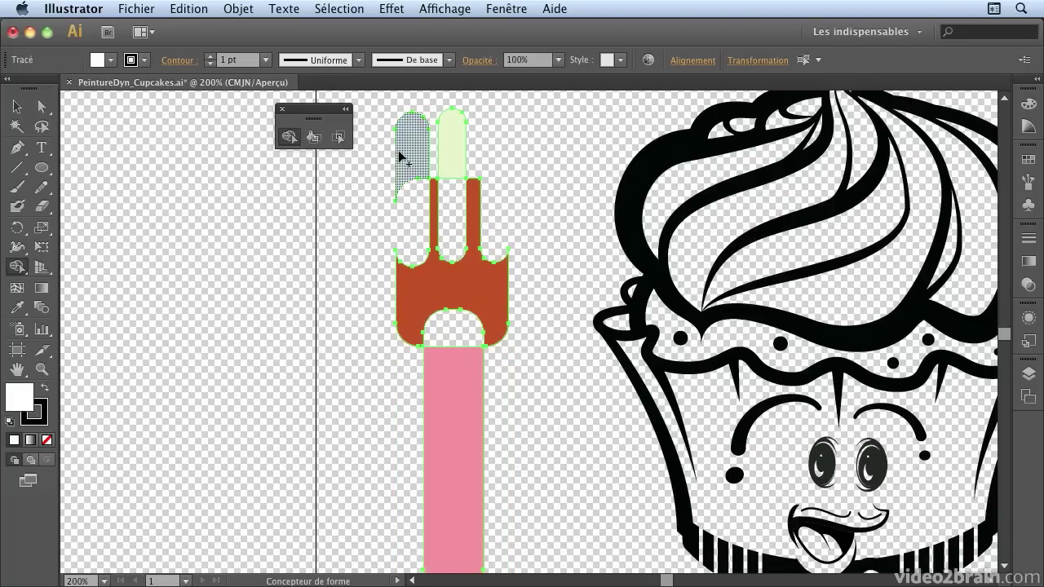
pyautogui.moveTo(402, 151); pyautogui.dragTo(510, 447)
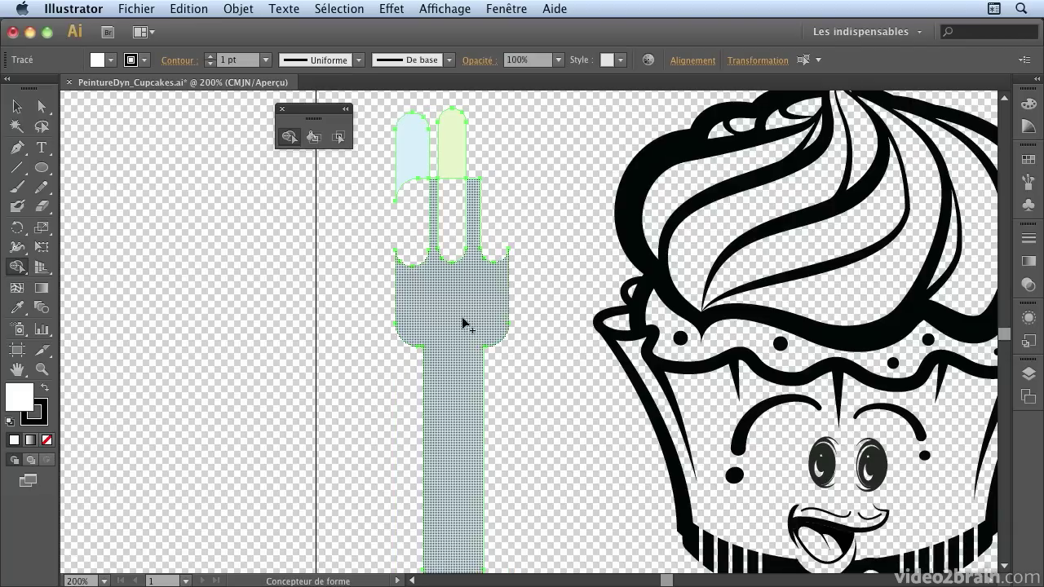
pyautogui.keyDown('alt'); pyautogui.click(426, 236); pyautogui.keyUp('alt')
pyautogui.moveTo(464, 232); pyautogui.dragTo(468, 245)
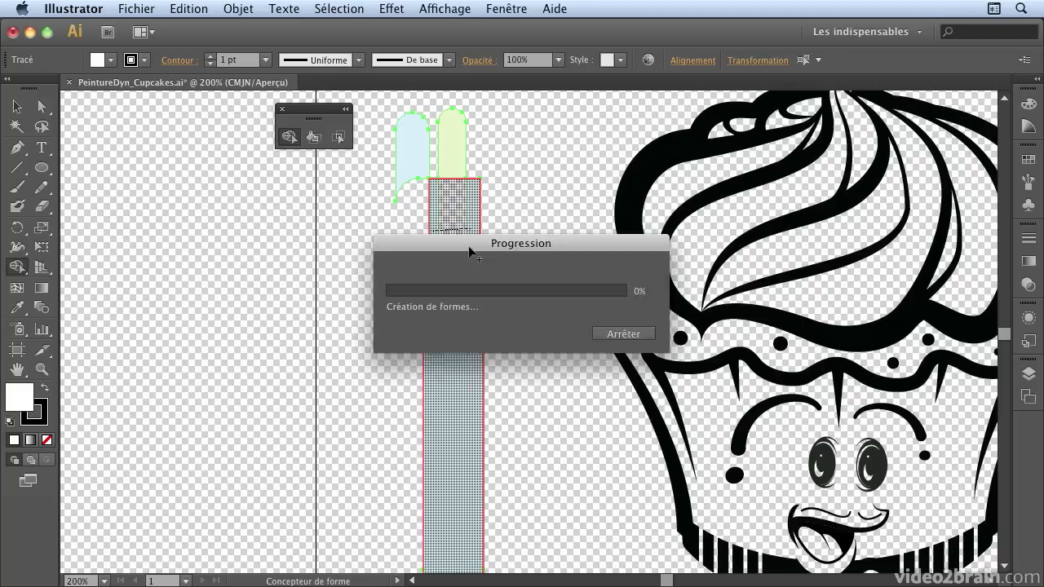
pyautogui.press('super+z')
pyautogui.press('super+z')
pyautogui.press('super+z')
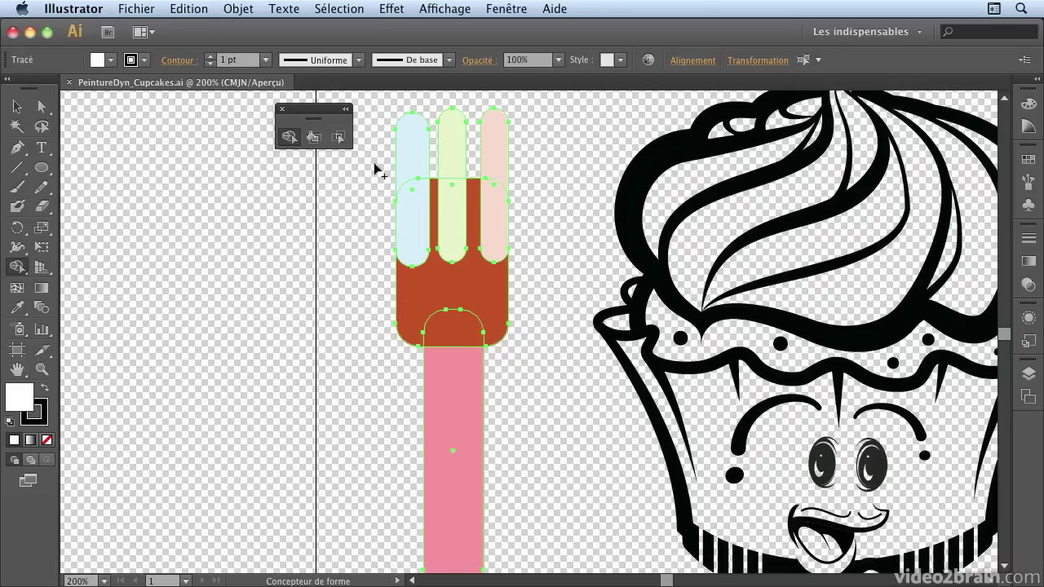
# Step: Preview a left-tine merge, show the swatches, and place the Shape Builder options beside the fork
pyautogui.moveTo(416, 255)
pyautogui.mouseDown()
pyautogui.moveTo(441, 301)
pyautogui.moveTo(431, 318)
pyautogui.mouseUp()
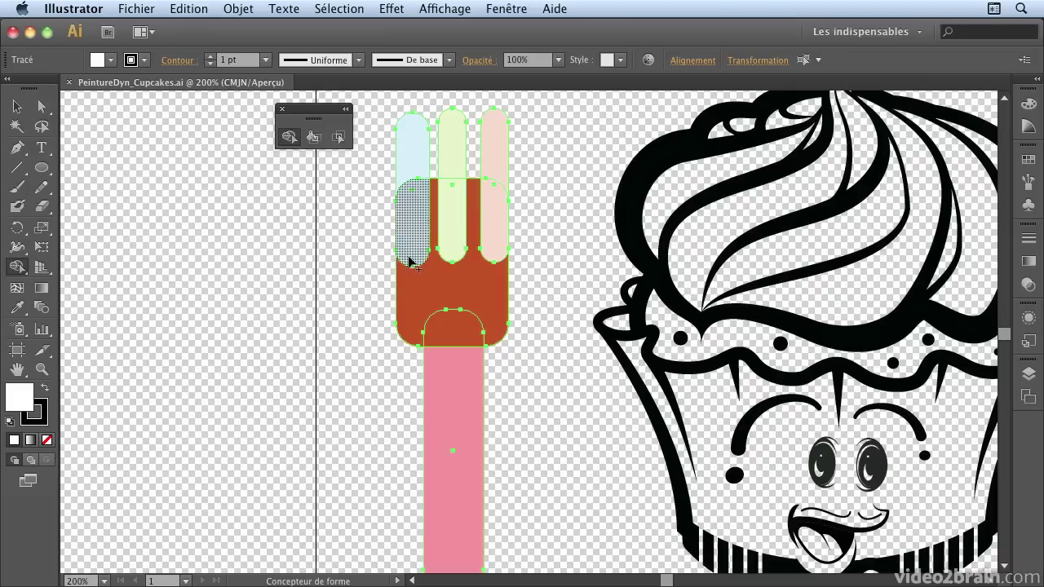
pyautogui.click(1029, 160)
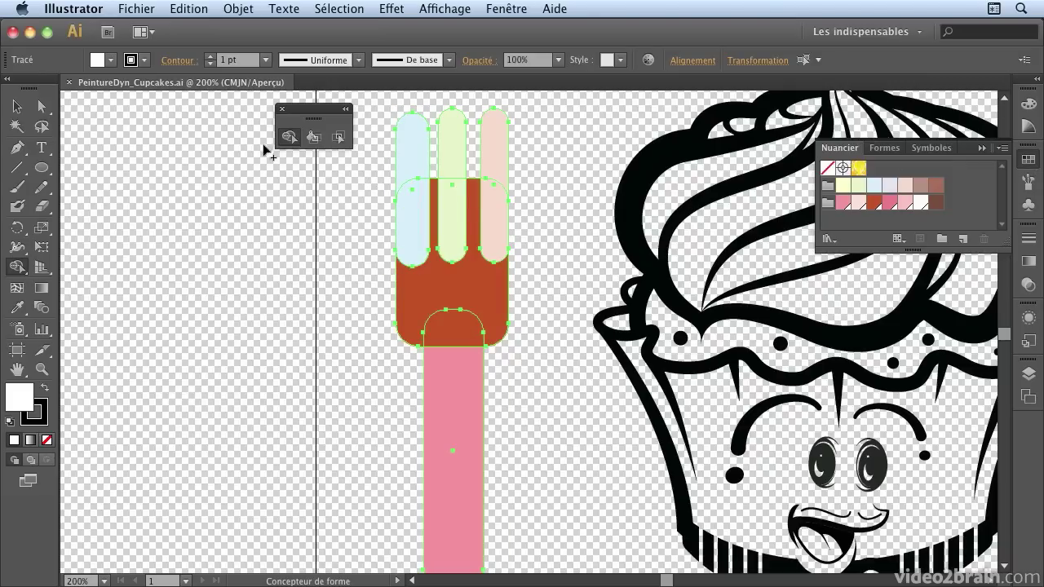
pyautogui.doubleClick(290, 138)
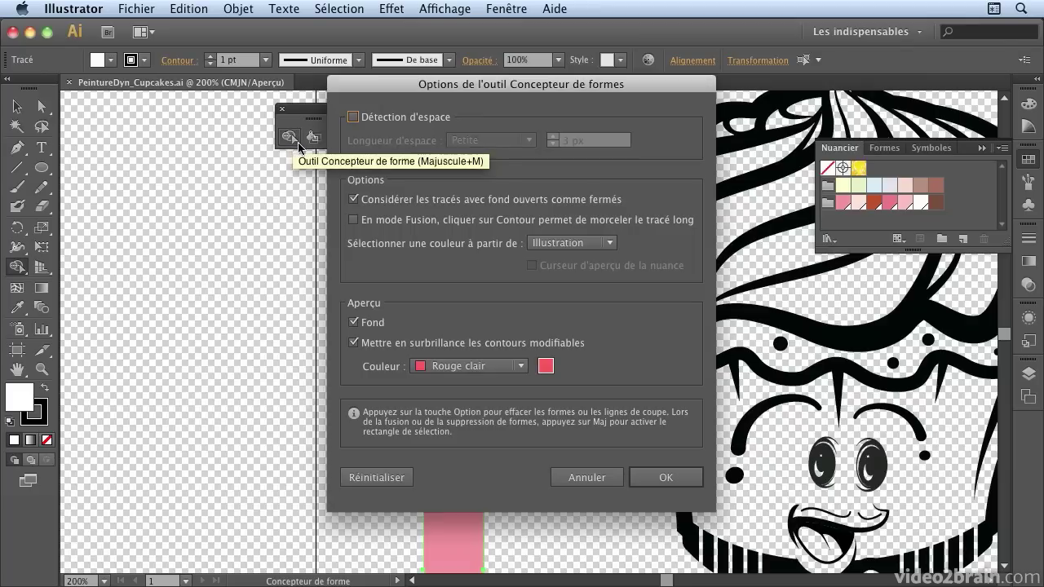
pyautogui.moveTo(453, 92); pyautogui.dragTo(662, 116)
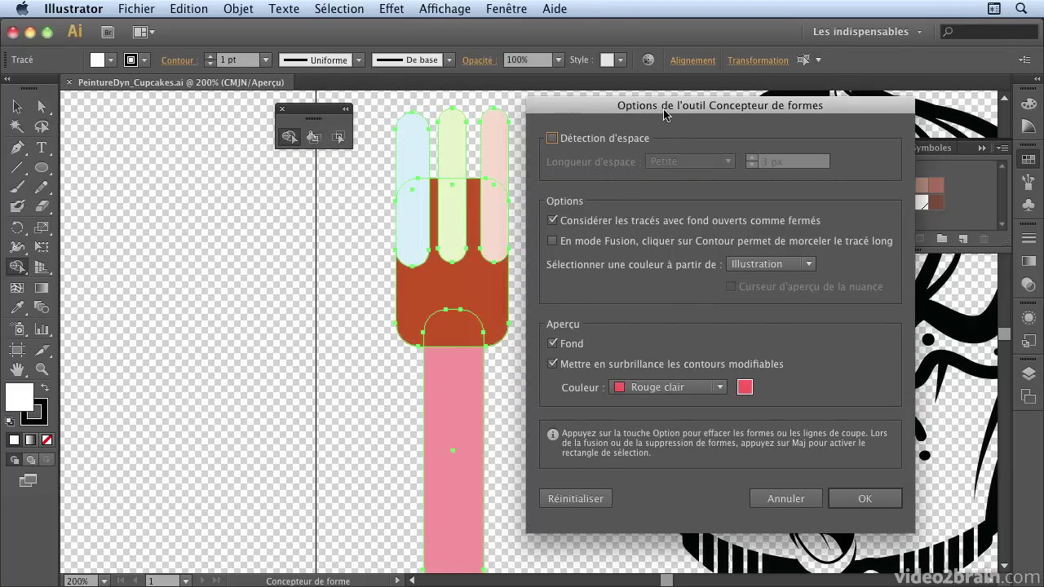
# Step: Enable gap detection, try the Personnalisé and Moyenne gap lengths, then disable it again
pyautogui.click(551, 140)
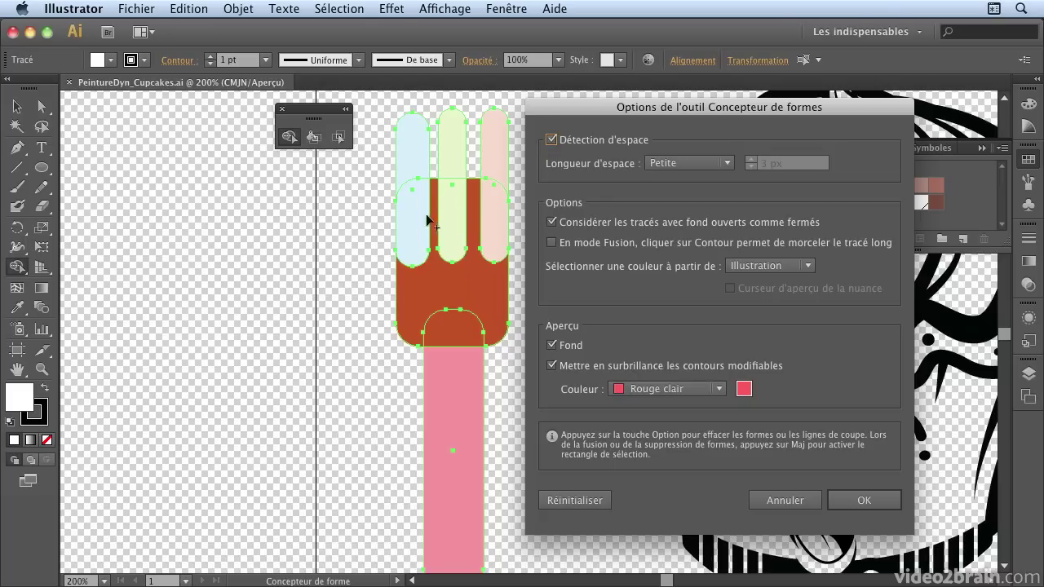
pyautogui.click(689, 163)
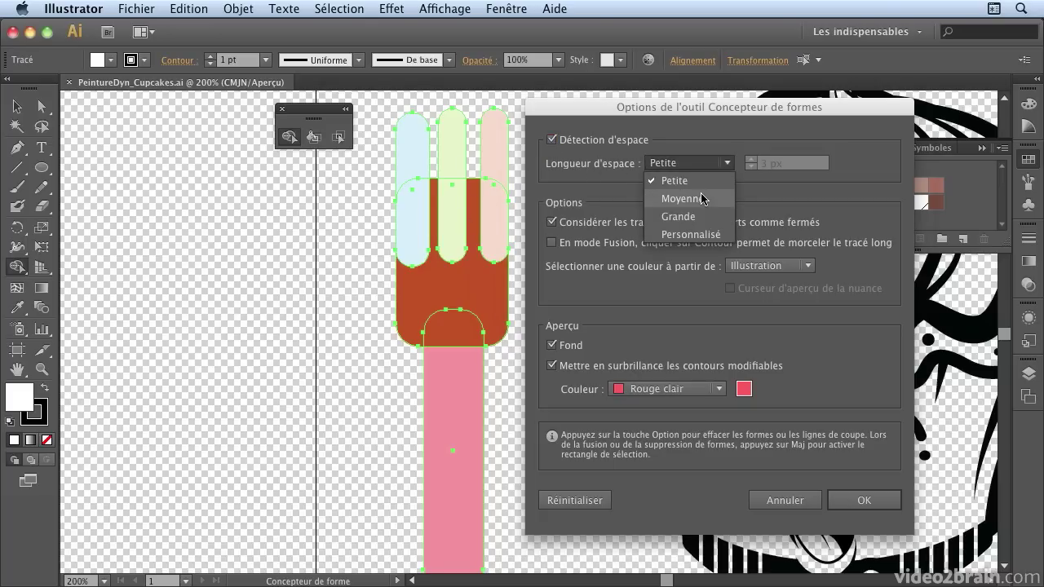
pyautogui.click(720, 235)
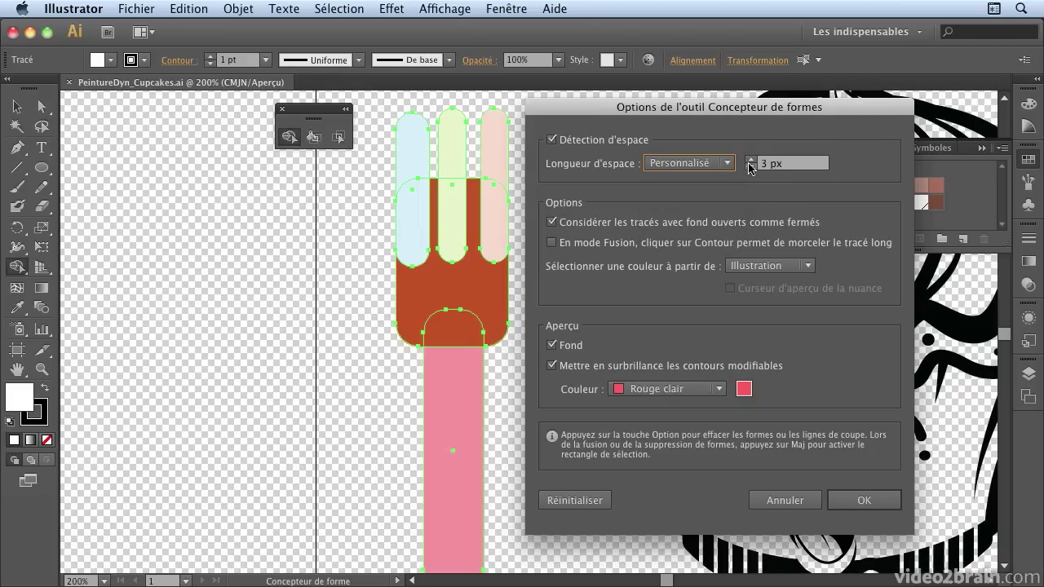
pyautogui.click(717, 163)
pyautogui.click(689, 198)
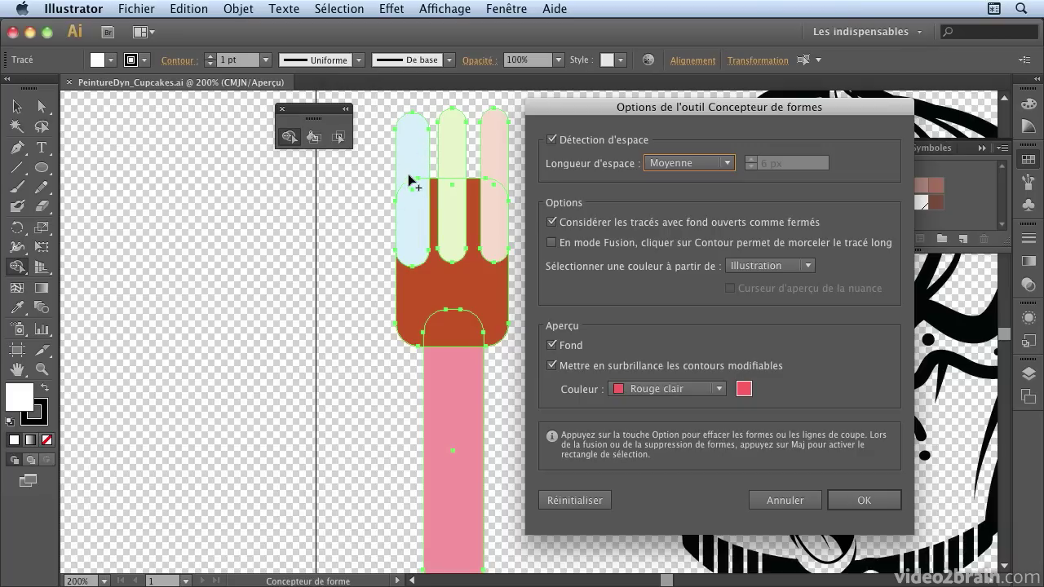
pyautogui.click(551, 139)
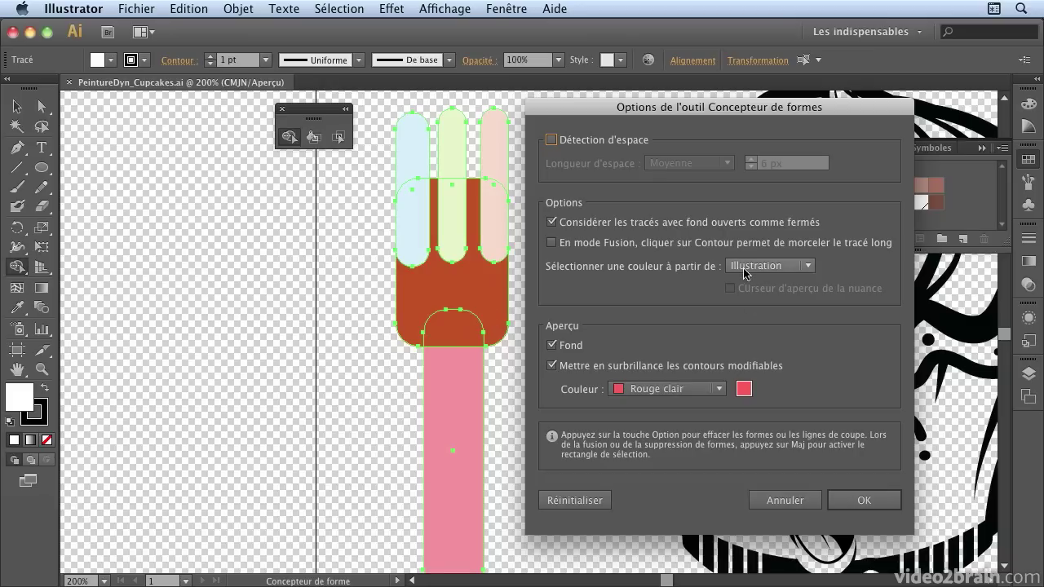
# Step: Set the colour source to Nuanciers, enable 'Curseur d'aperçu de la nuance', and confirm with OK
pyautogui.click(798, 271)
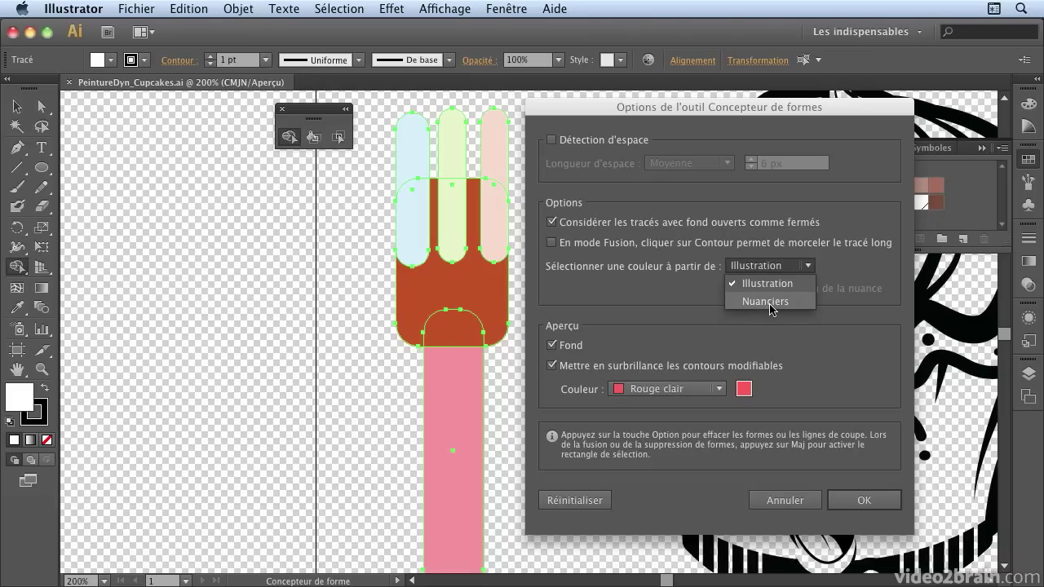
pyautogui.click(771, 301)
pyautogui.moveTo(819, 107); pyautogui.dragTo(713, 105)
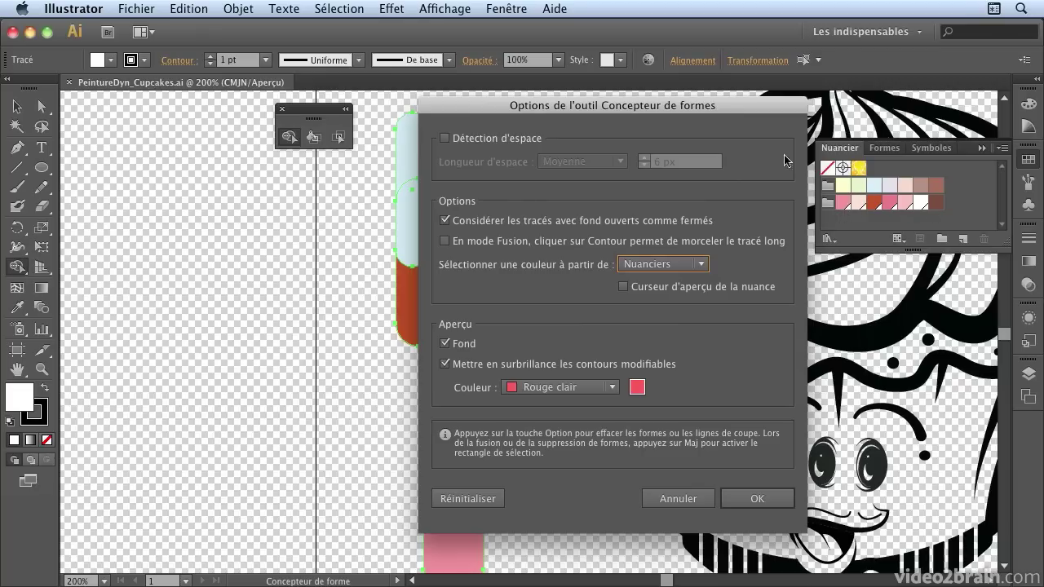
pyautogui.moveTo(733, 105); pyautogui.dragTo(771, 98)
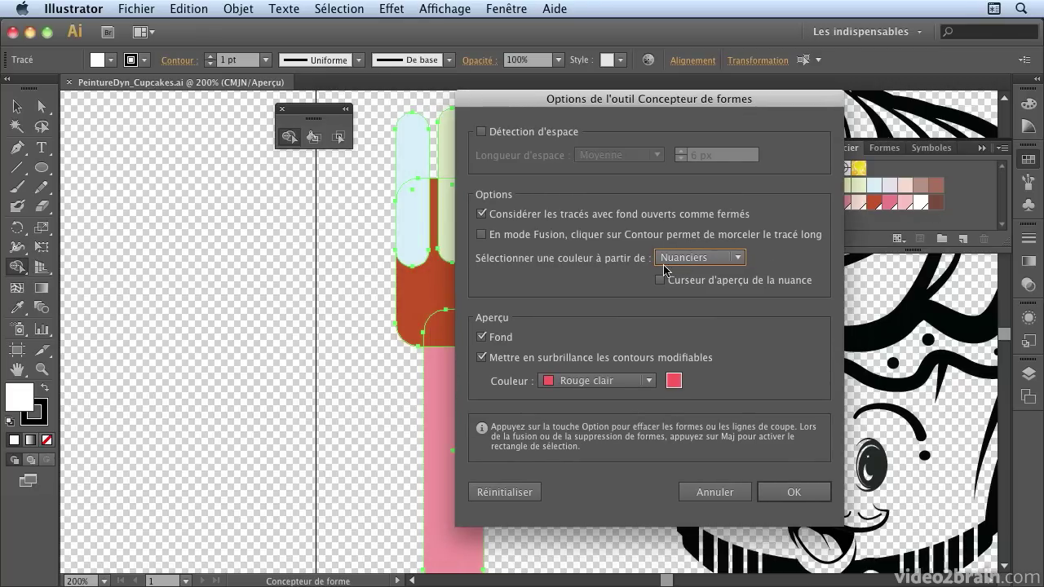
pyautogui.click(660, 280)
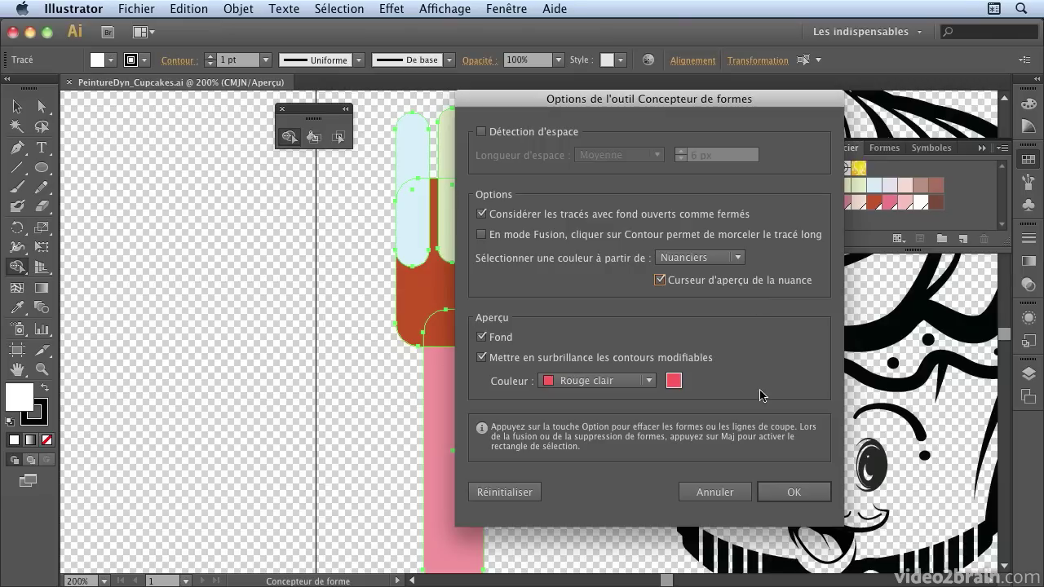
pyautogui.click(786, 491)
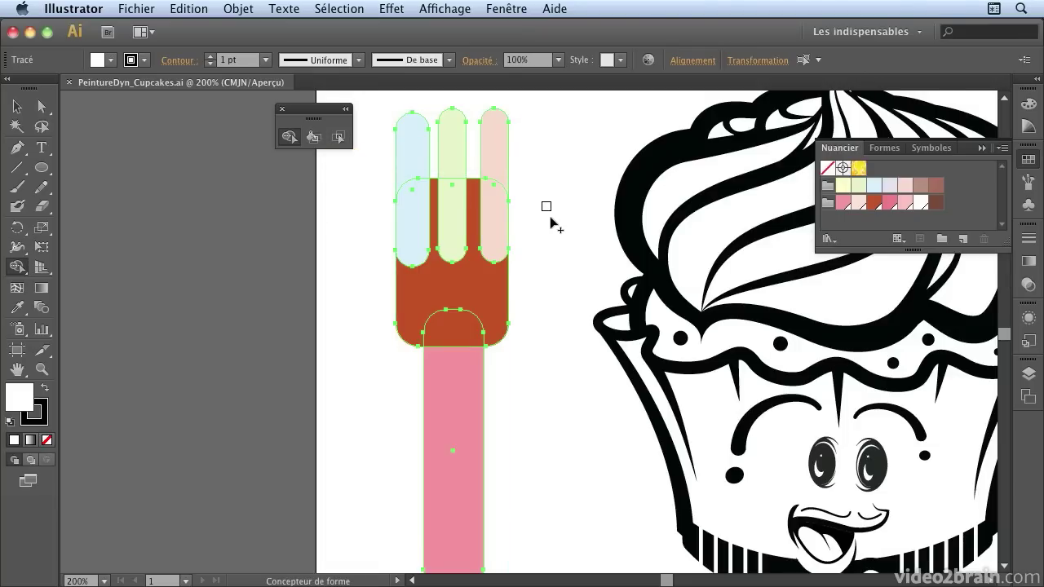
# Step: Cycle through the swatch colours with the arrow keys to settle on the brown fill
pyautogui.click(842, 202)
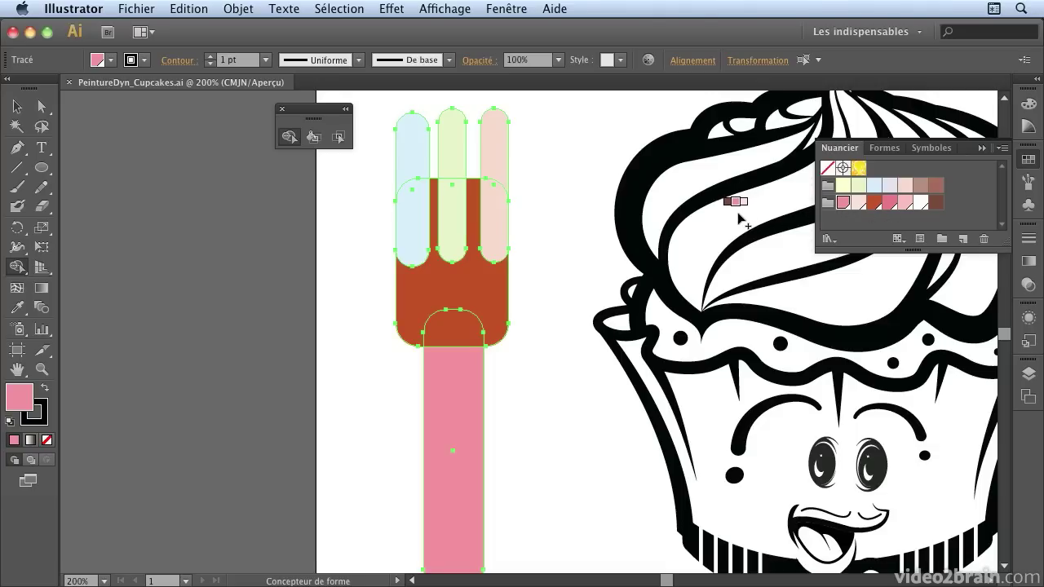
pyautogui.press('Right')
pyautogui.press('Right')
pyautogui.press('Right')
pyautogui.press('Right')
pyautogui.press('Right')
pyautogui.press('Right')
pyautogui.press('Right')
pyautogui.press('Right')
pyautogui.press('Right')
pyautogui.press('Right')
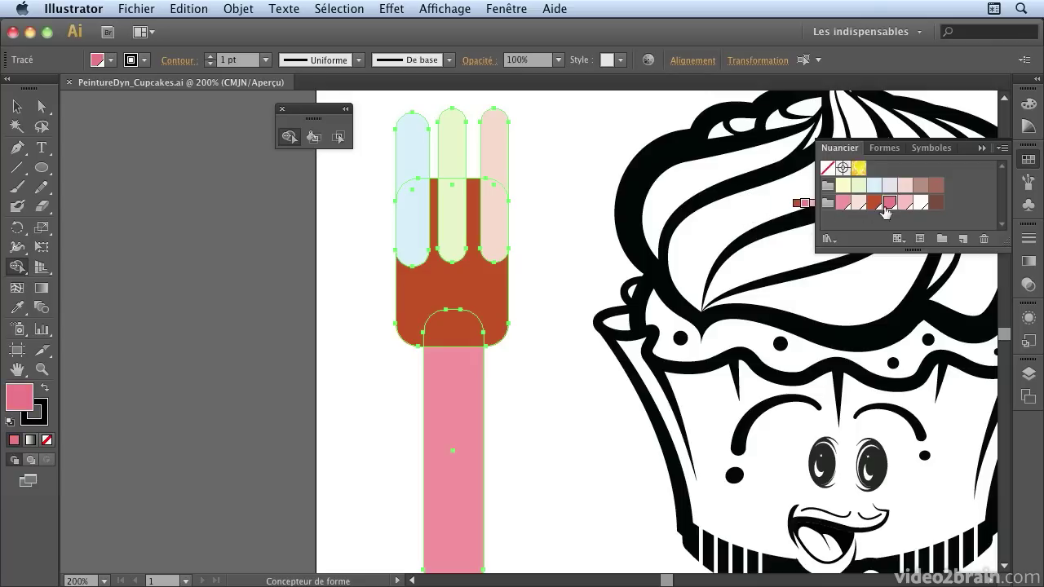
pyautogui.press('Right')
pyautogui.press('Right')
pyautogui.press('Right')
pyautogui.press('Right')
pyautogui.click(850, 190)
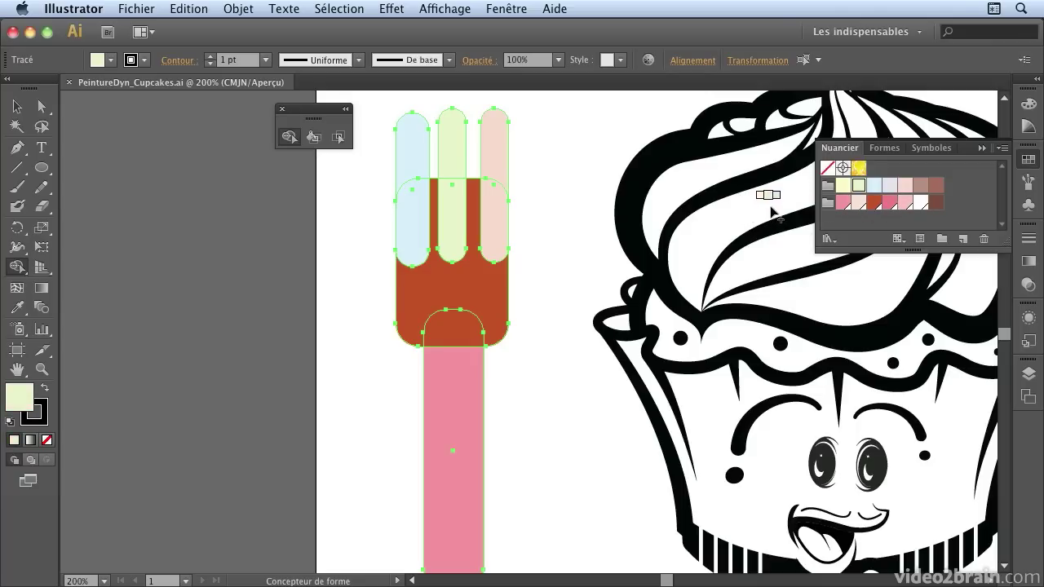
pyautogui.press('Right')
pyautogui.press('Right')
pyautogui.press('Right')
pyautogui.press('Right')
pyautogui.press('Right')
pyautogui.press('Left')
pyautogui.press('Left')
pyautogui.press('Left')
pyautogui.press('Left')
pyautogui.press('Left')
pyautogui.press('Right')
pyautogui.press('Right')
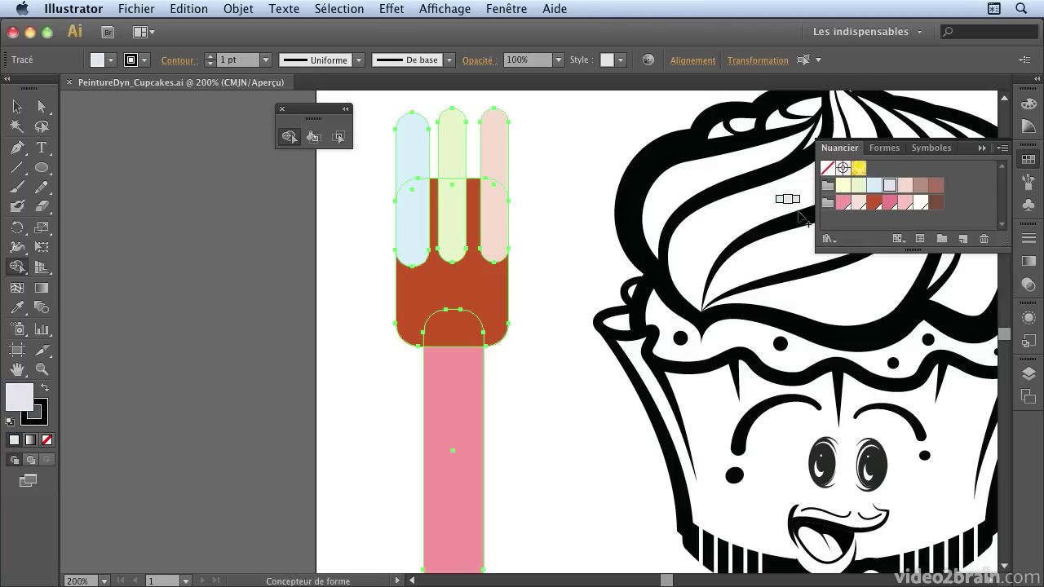
pyautogui.press('Right')
pyautogui.press('Right')
pyautogui.press('Right')
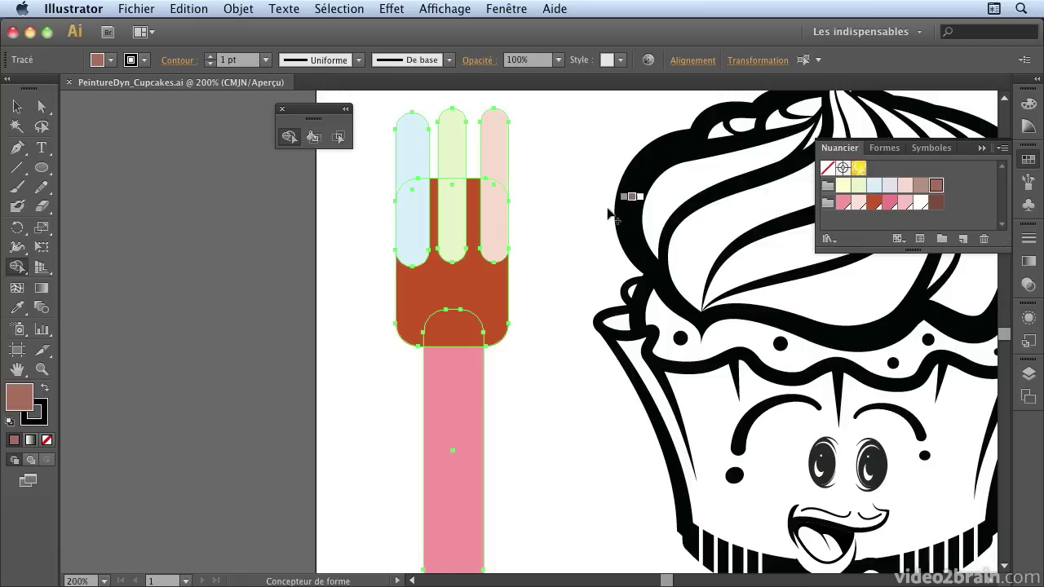
# Step: Merge the left prong, middle prong, remaining prongs and body into the brown fork
pyautogui.moveTo(406, 163); pyautogui.dragTo(438, 287)
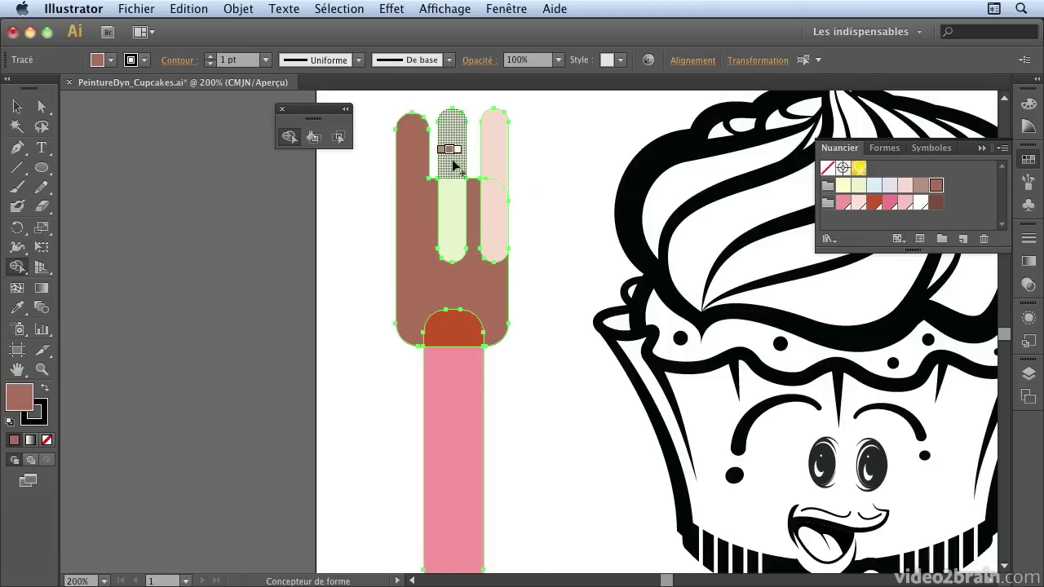
pyautogui.click(456, 228)
pyautogui.moveTo(494, 163)
pyautogui.mouseDown()
pyautogui.moveTo(450, 352)
pyautogui.moveTo(465, 367)
pyautogui.mouseUp()
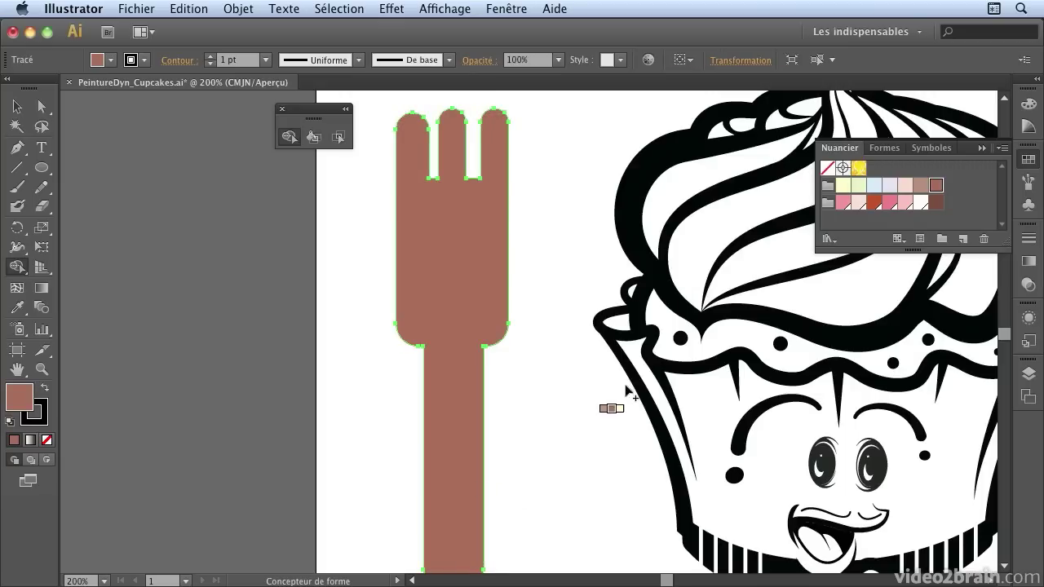
# Step: Pan the view, switch the fill to pale yellow, and reselect all the fork pieces
pyautogui.press('space')
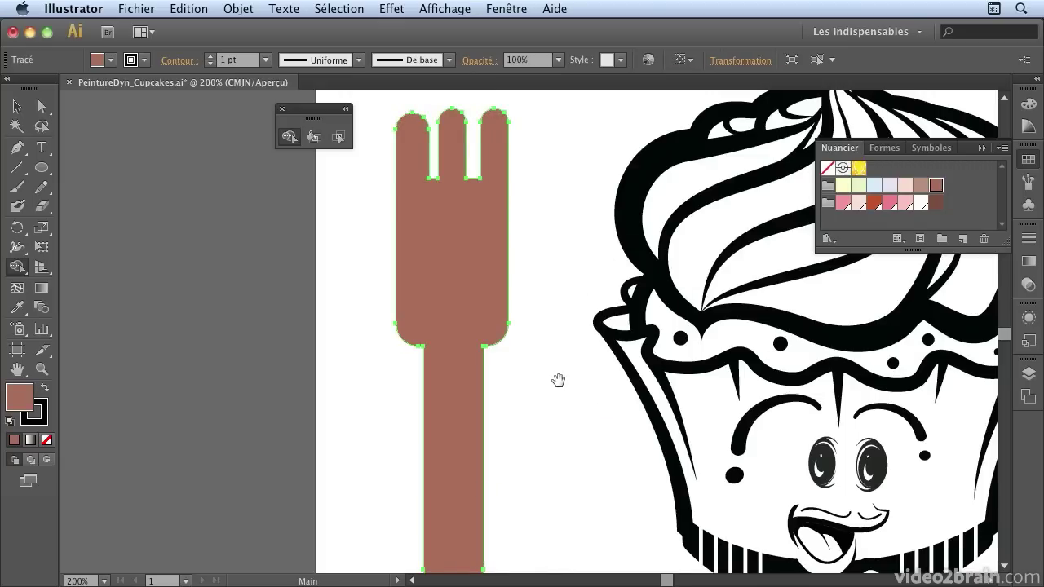
pyautogui.moveTo(557, 380); pyautogui.dragTo(527, 345)
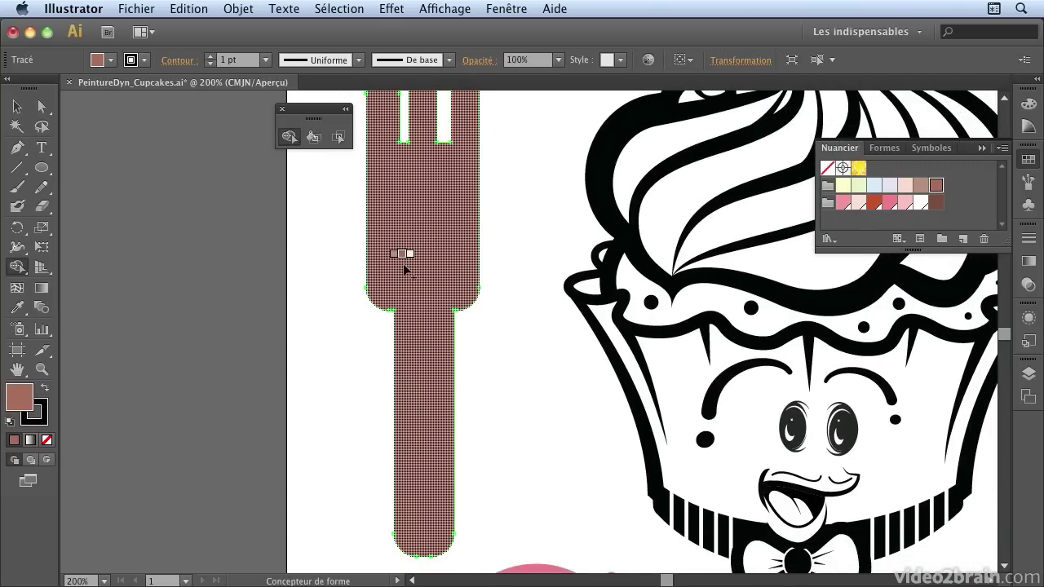
pyautogui.press('Right')
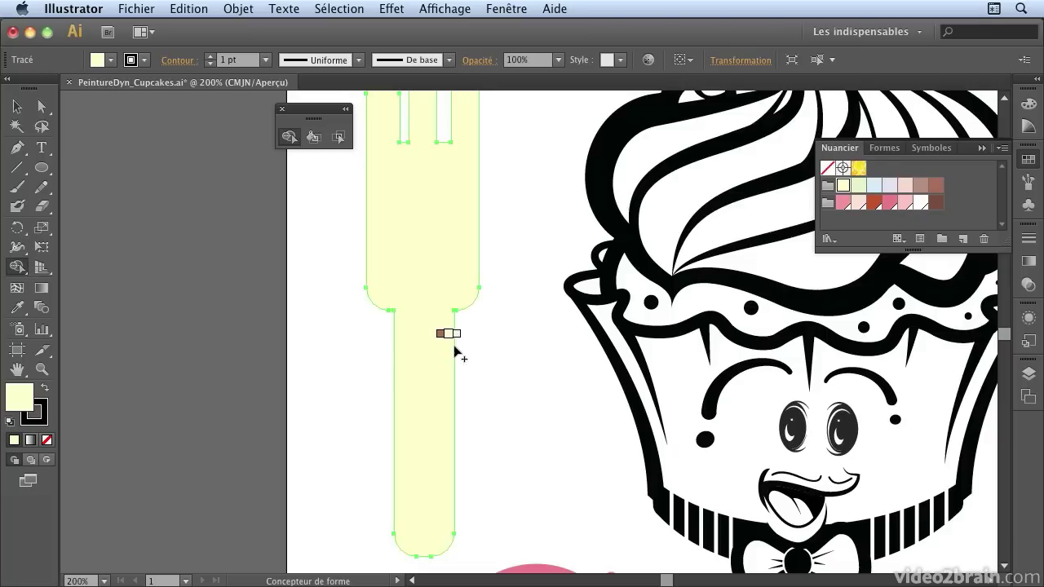
pyautogui.press('v')
pyautogui.click(540, 318)
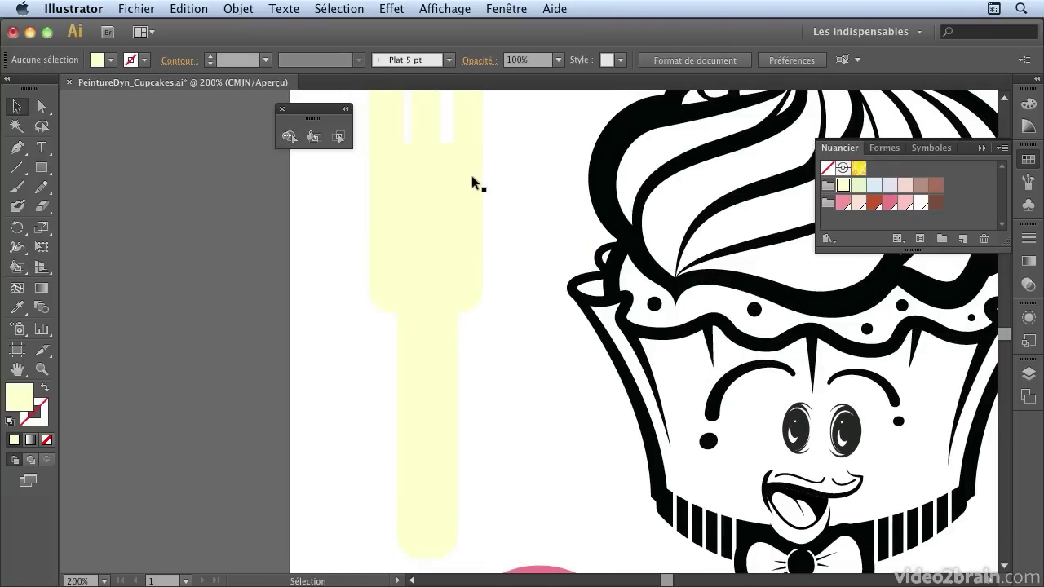
pyautogui.click(481, 138)
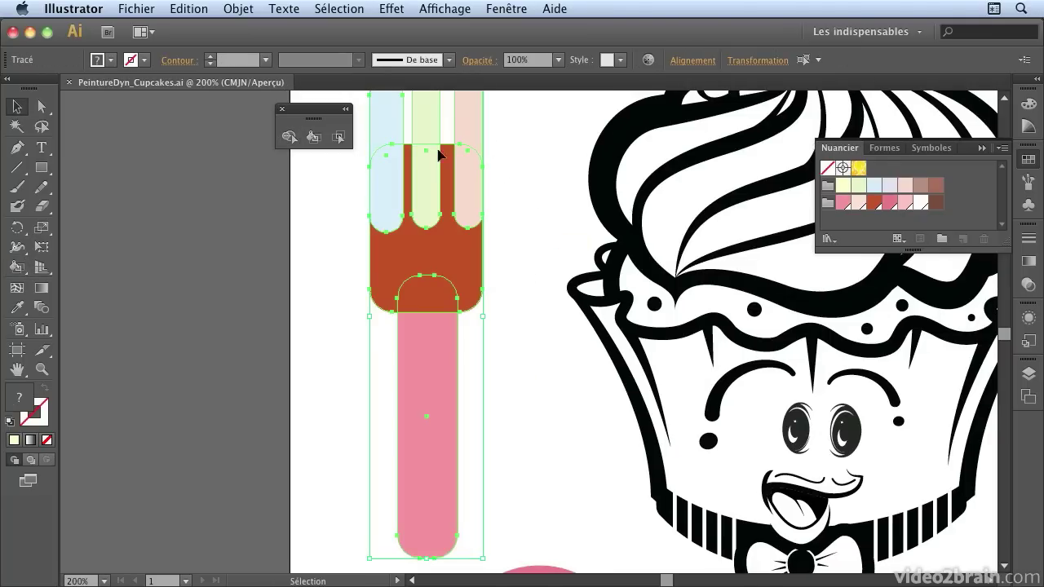
pyautogui.click(290, 137)
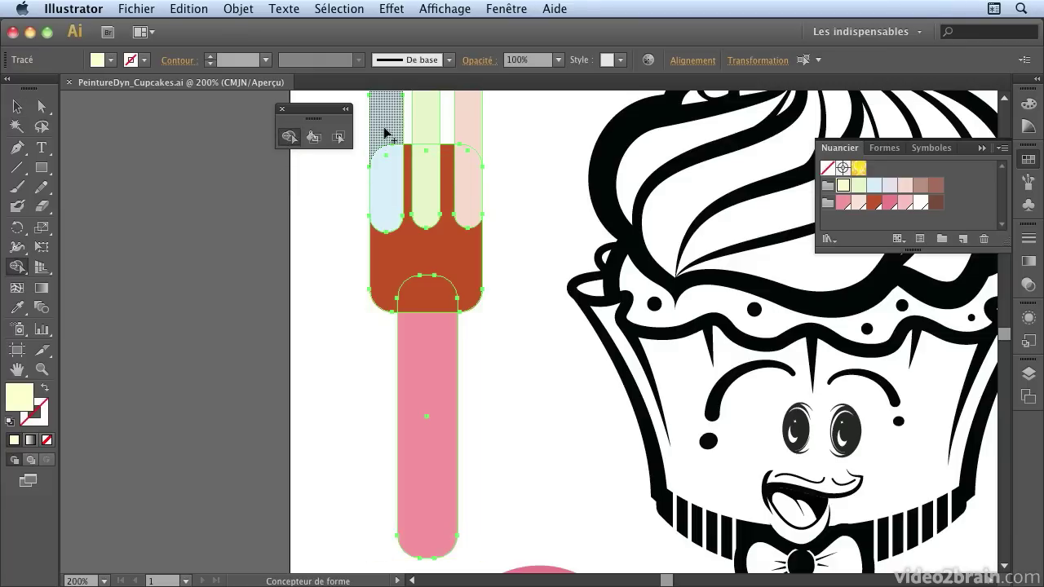
# Step: Merge and undo the whole fork, then delete the prong tops protruding above the body
pyautogui.moveTo(381, 122); pyautogui.dragTo(487, 374)
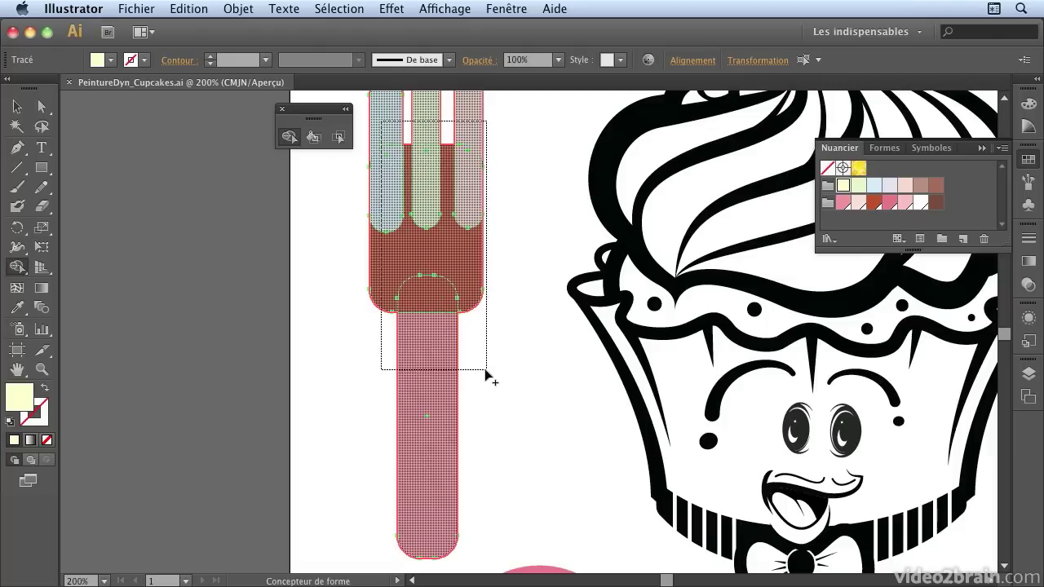
pyautogui.moveTo(486, 373); pyautogui.dragTo(486, 374)
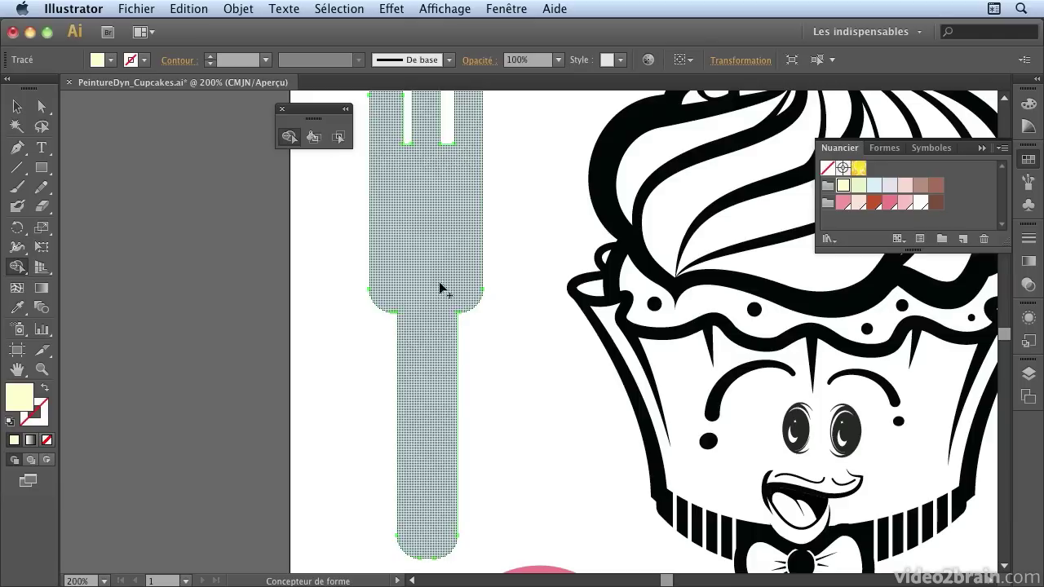
pyautogui.hotkey('ctrl', 'z')
pyautogui.hotkey('ctrl', 'z')
pyautogui.scroll(3, 510, 285)
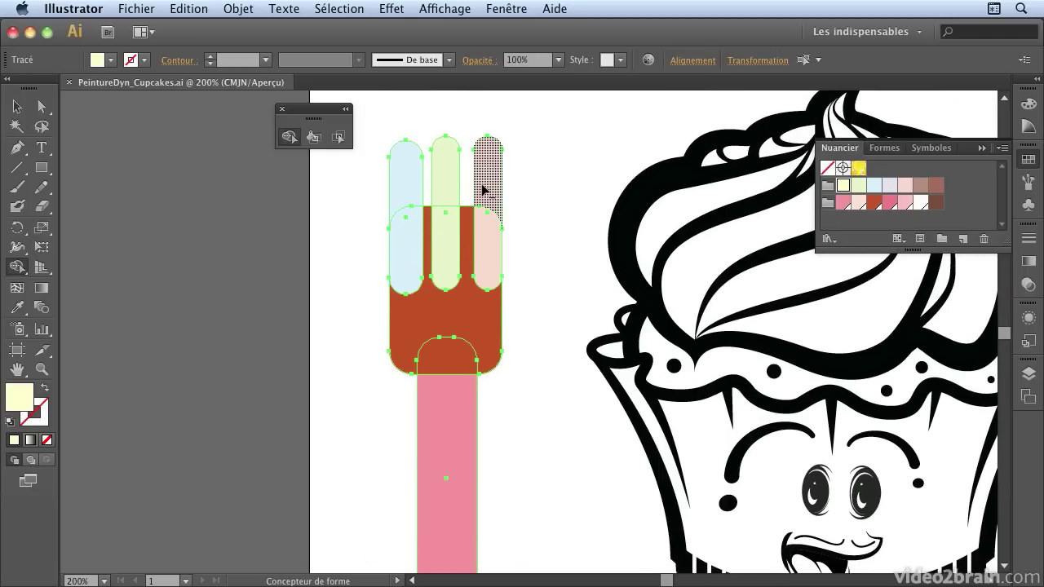
pyautogui.moveTo(486, 172); pyautogui.dragTo(395, 201)
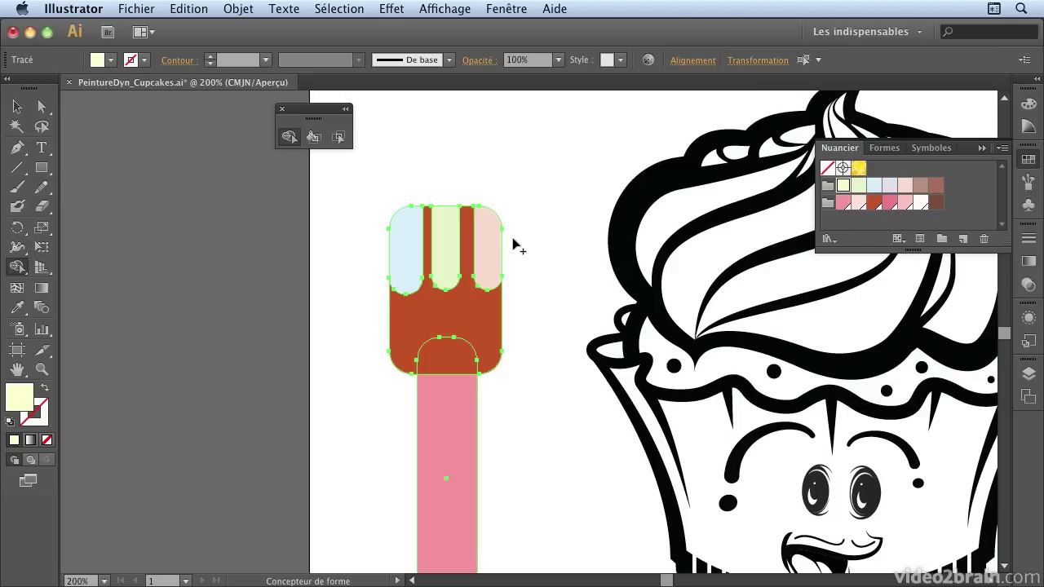
pyautogui.press('space')
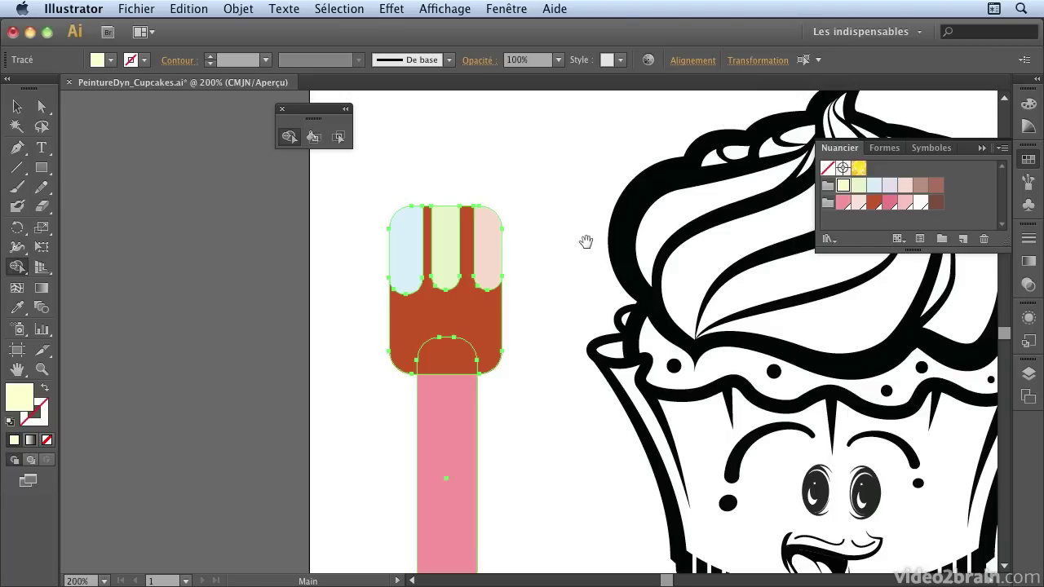